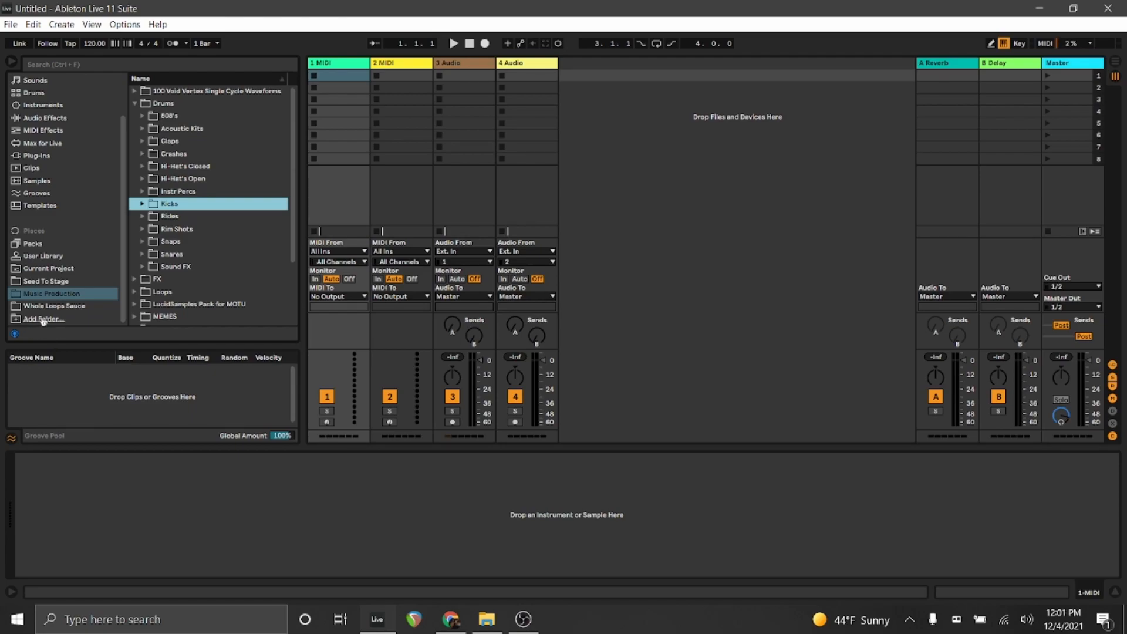
left_click(35, 319)
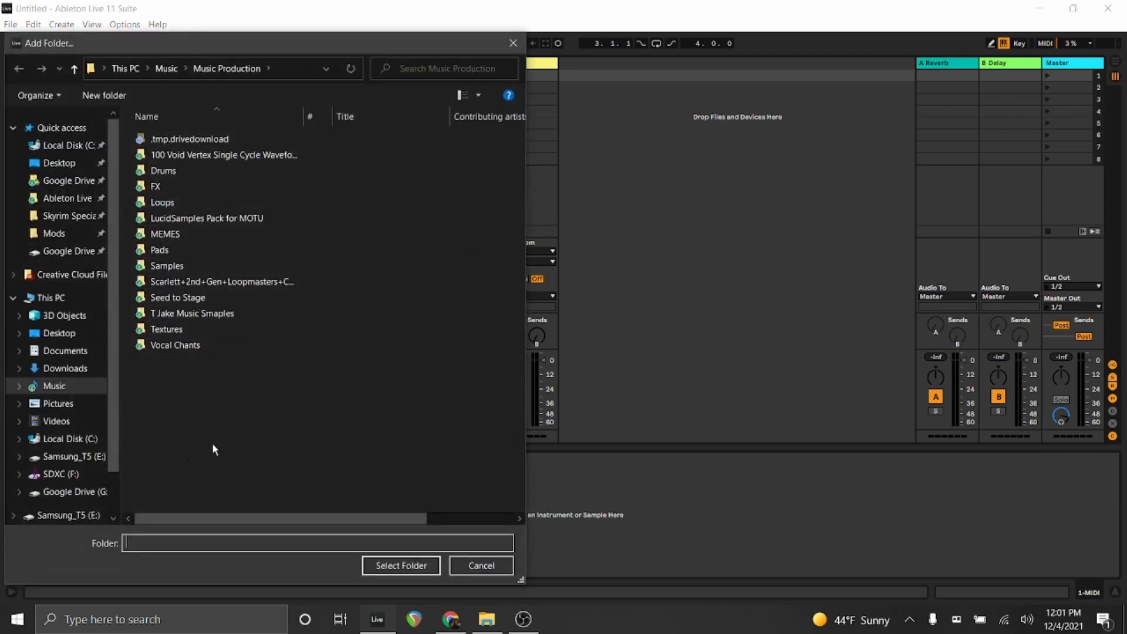
left_click(57, 357)
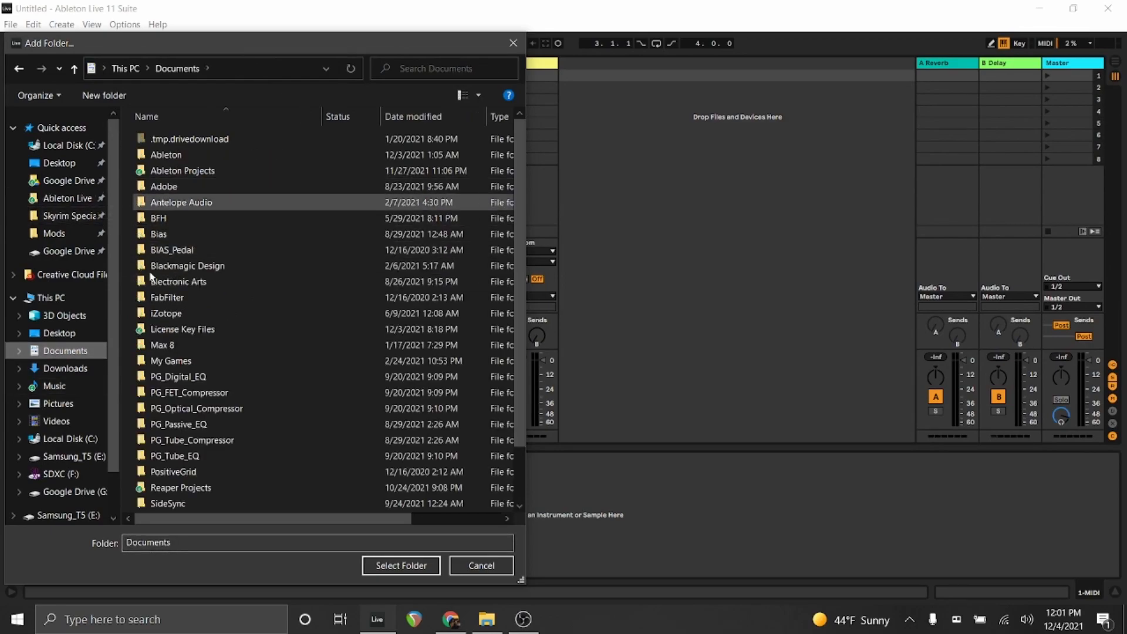
left_click(241, 350)
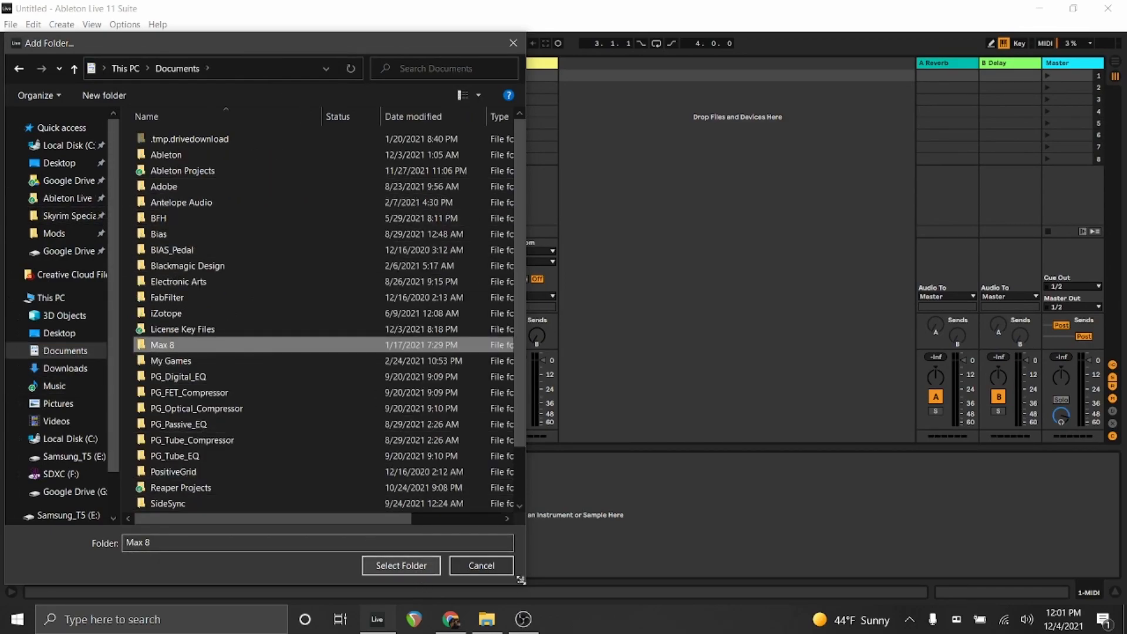
left_click(506, 564)
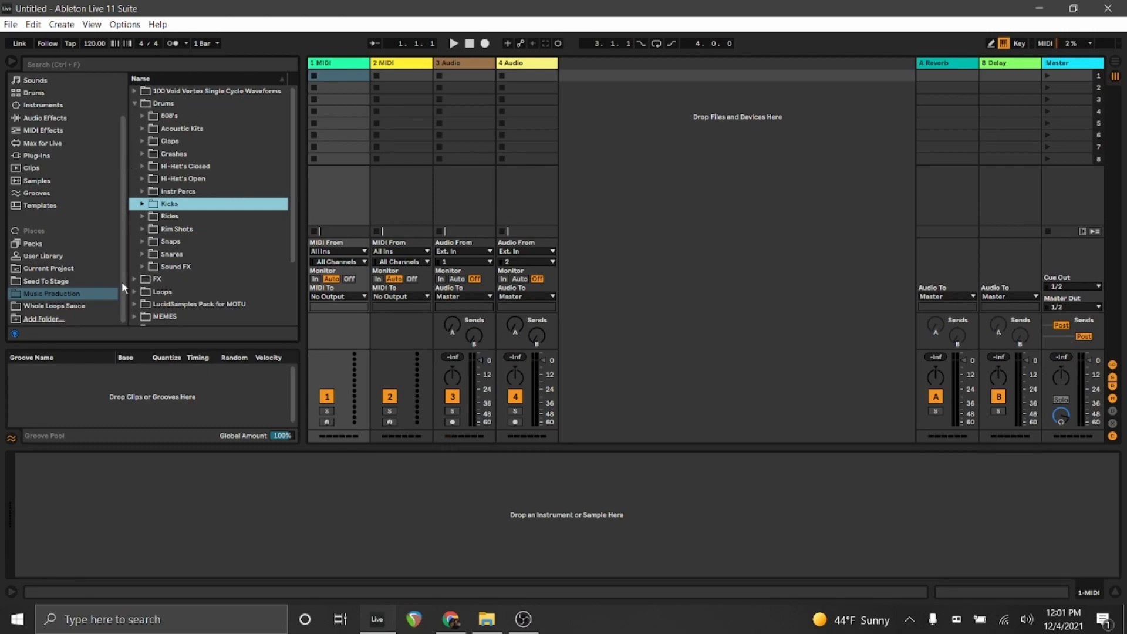
- Collapse the Drums folder in the browser and switch to the File Explorer window showing the Music Production folder
left_click(135, 104)
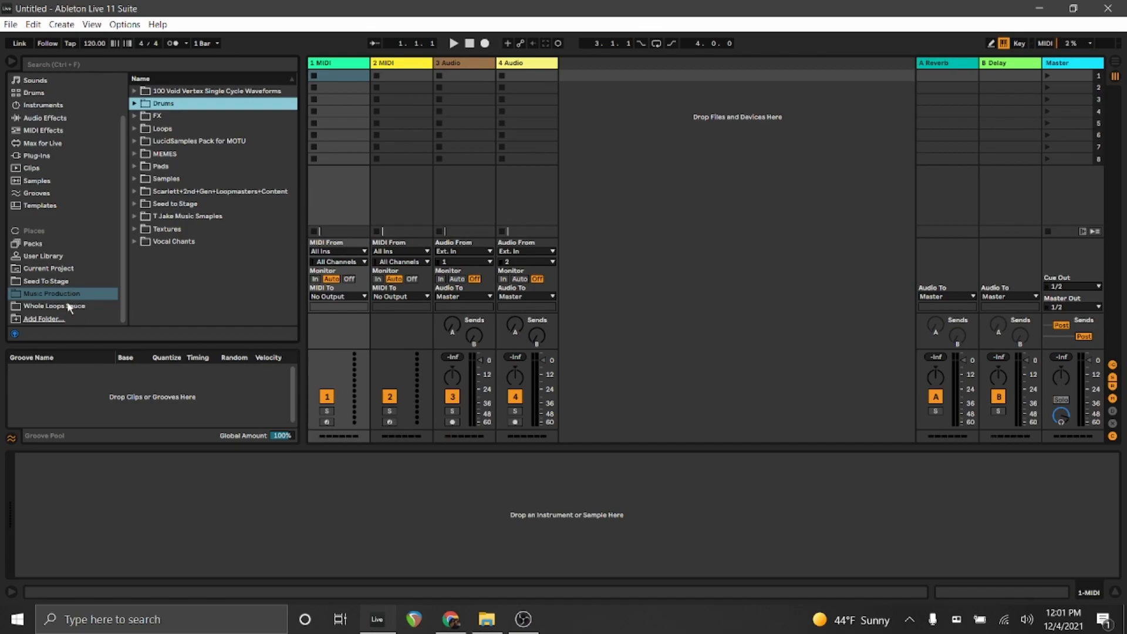
left_click(487, 619)
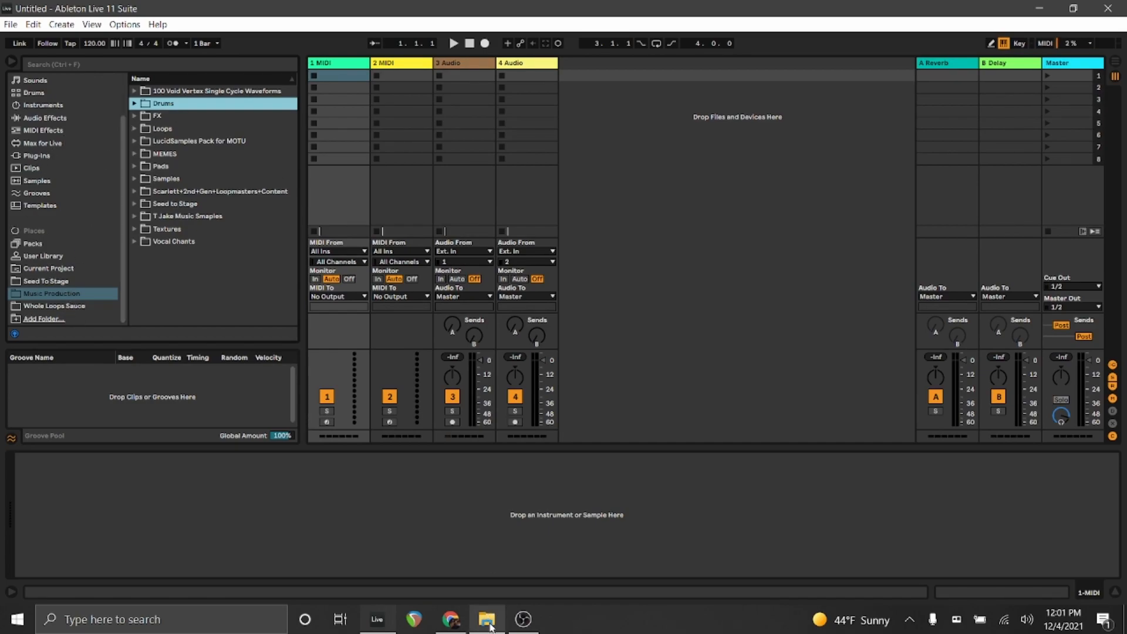
left_click(490, 621)
left_click(490, 621)
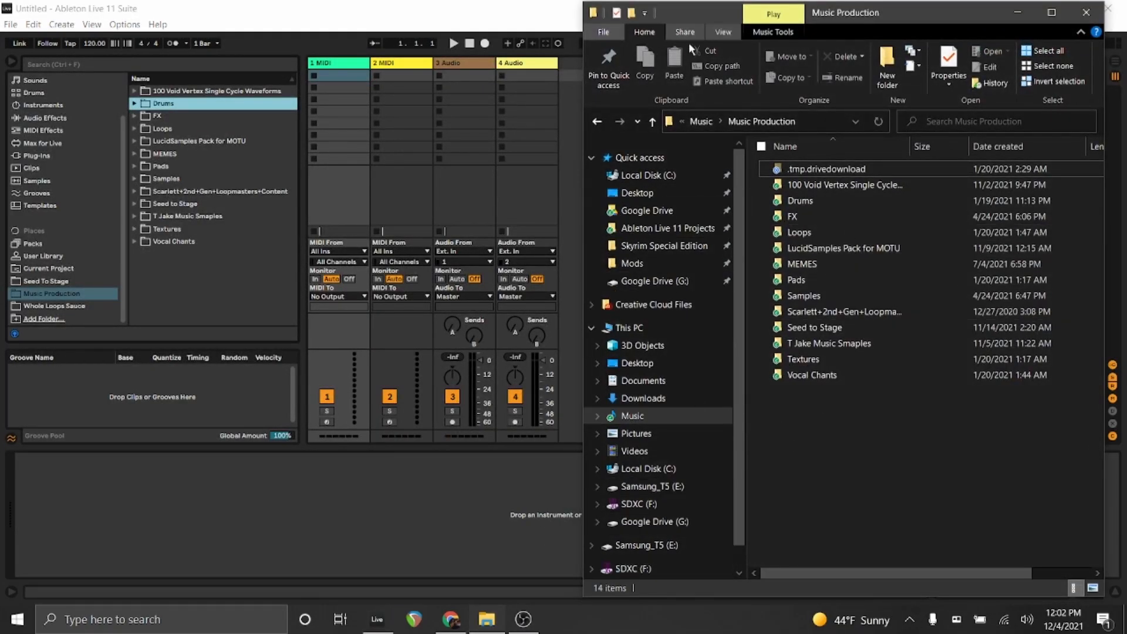
left_click_drag(719, 9, 692, 19)
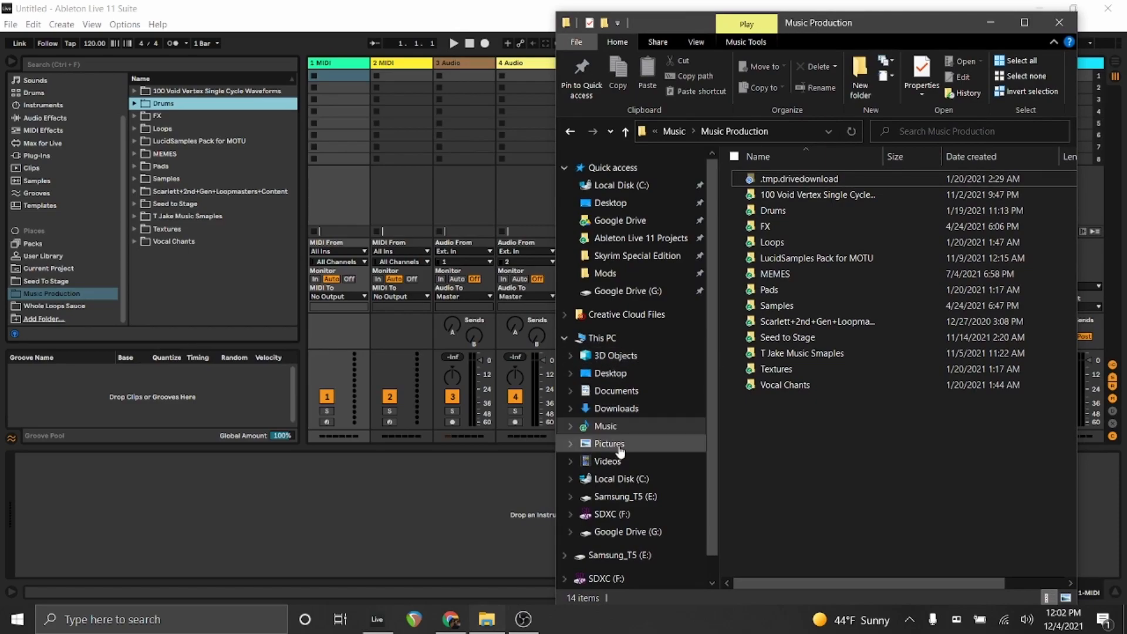
- Go to Music, open the Music Production folder, and look through its Drums, FX and Loops subfolders
left_click(603, 430)
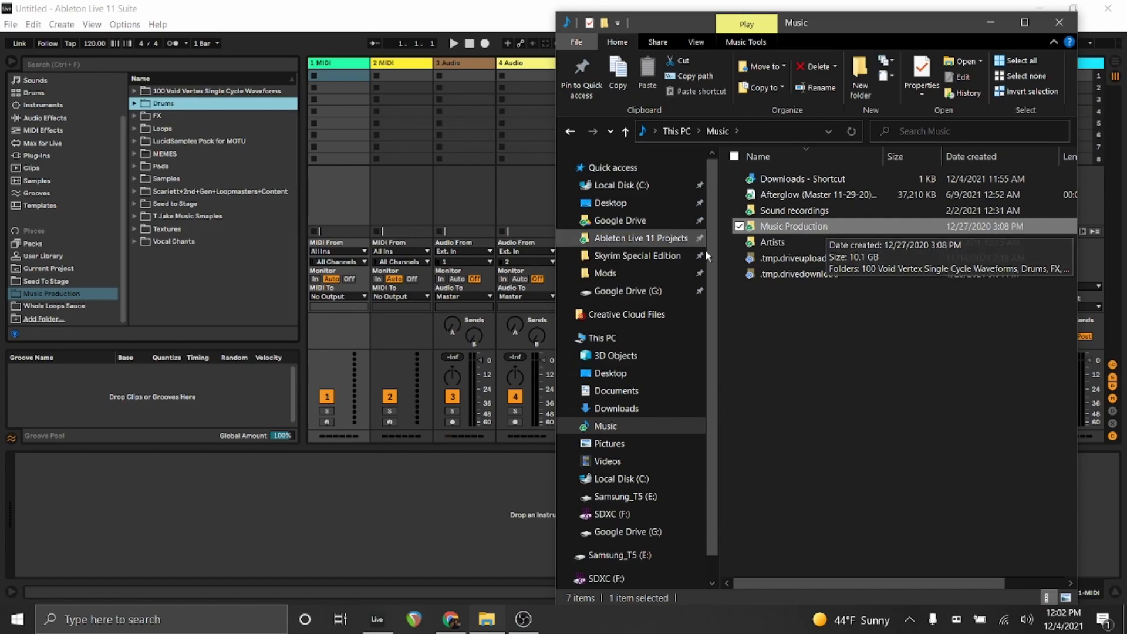
double_click(803, 229)
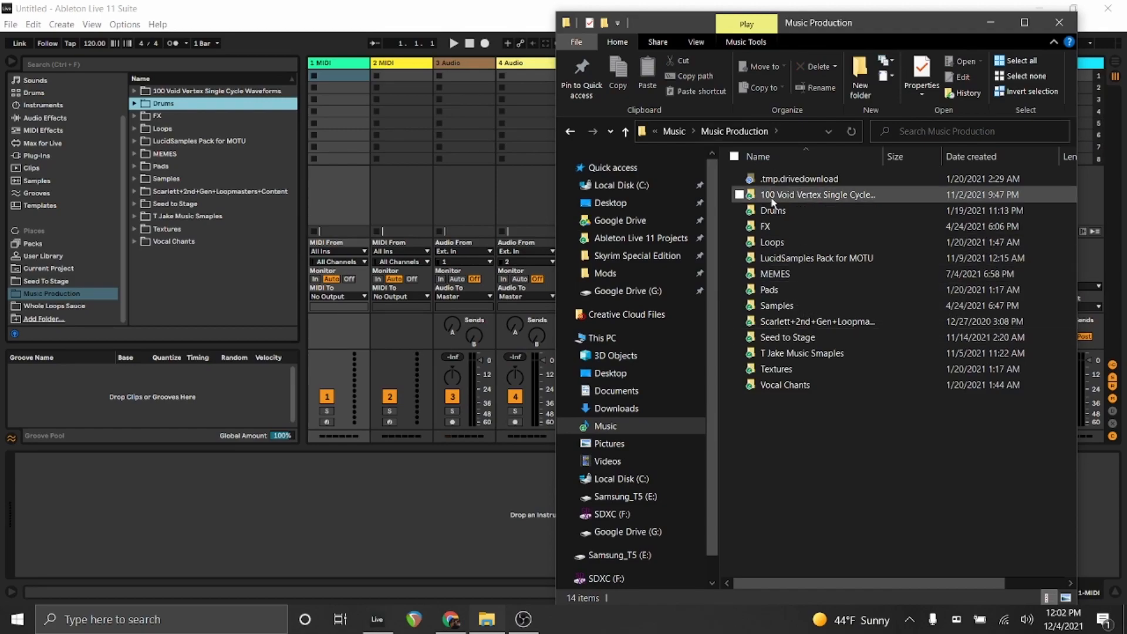
mouse_move(785, 199)
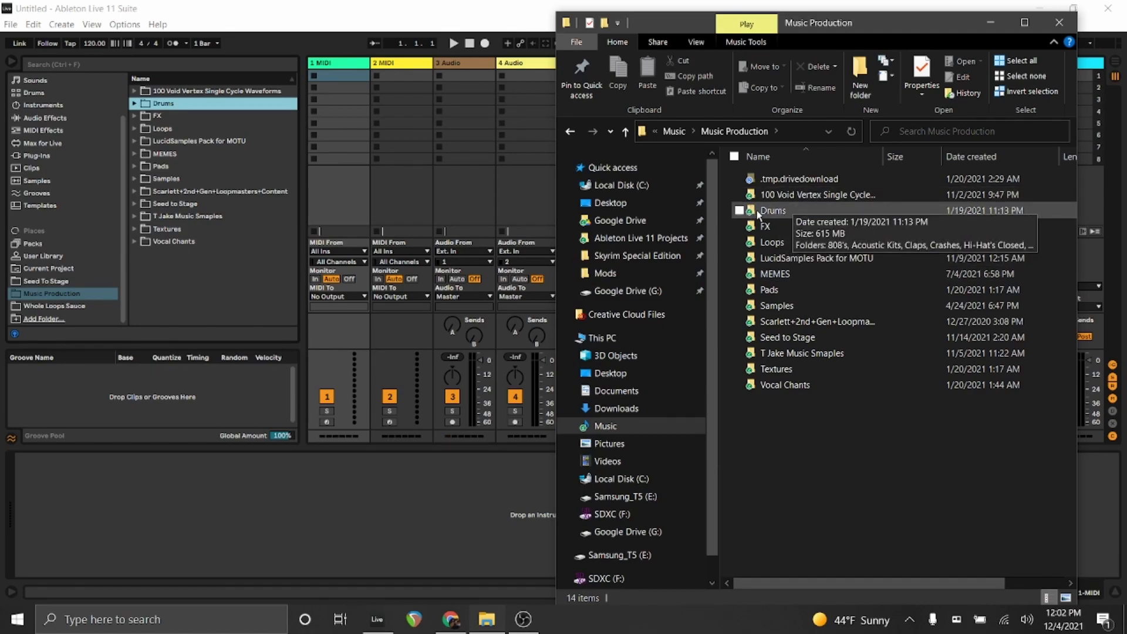
double_click(788, 207)
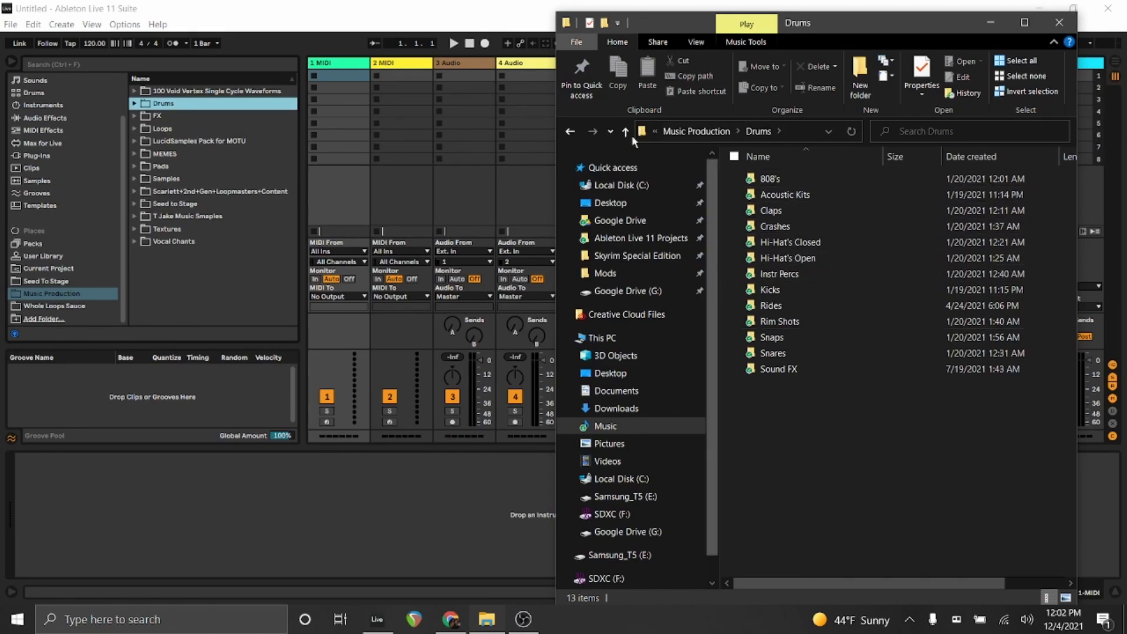
left_click(573, 129)
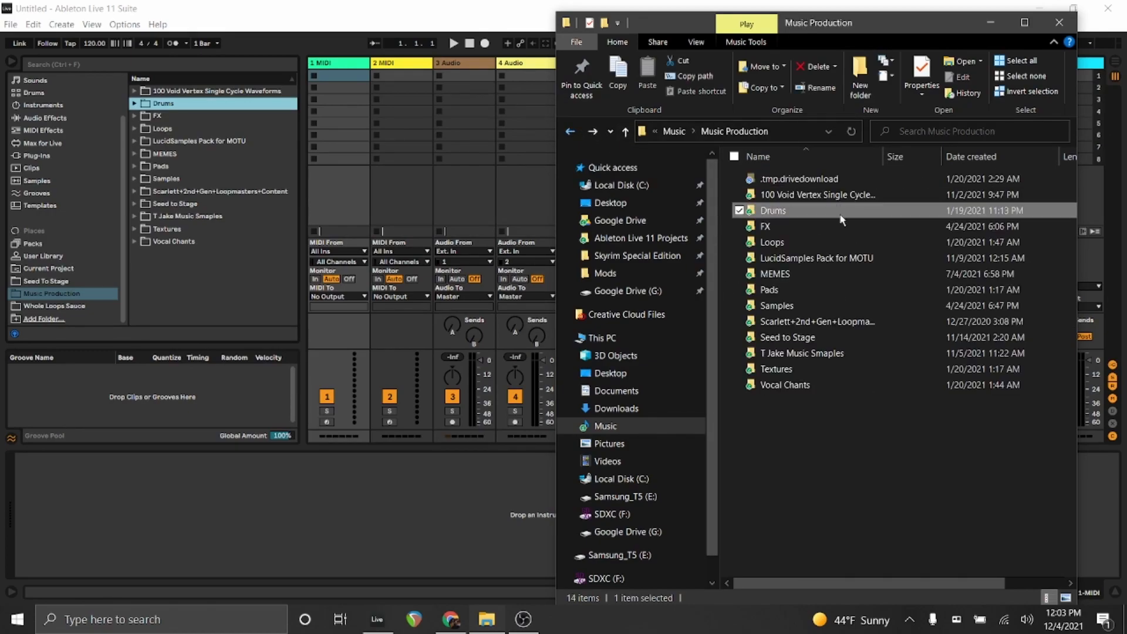
double_click(768, 227)
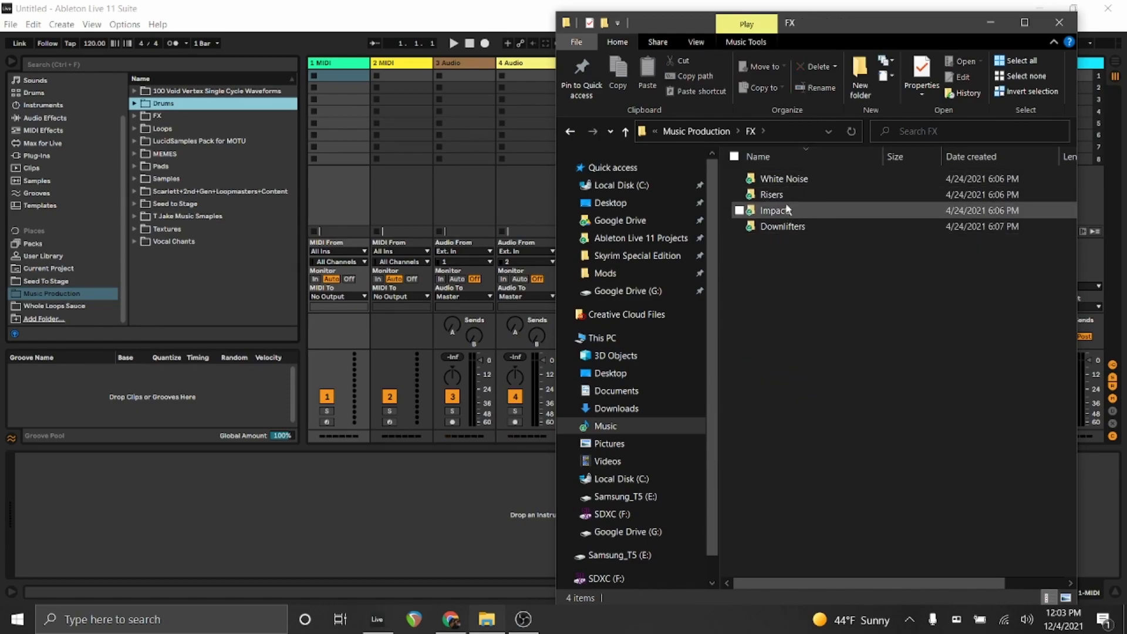
left_click(566, 130)
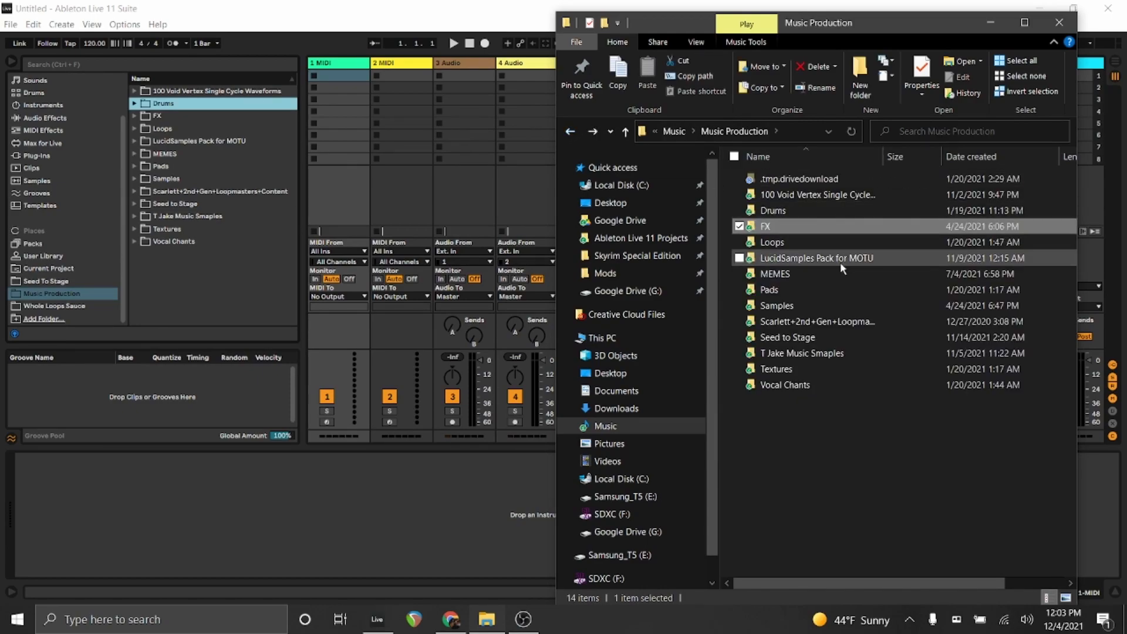
double_click(791, 240)
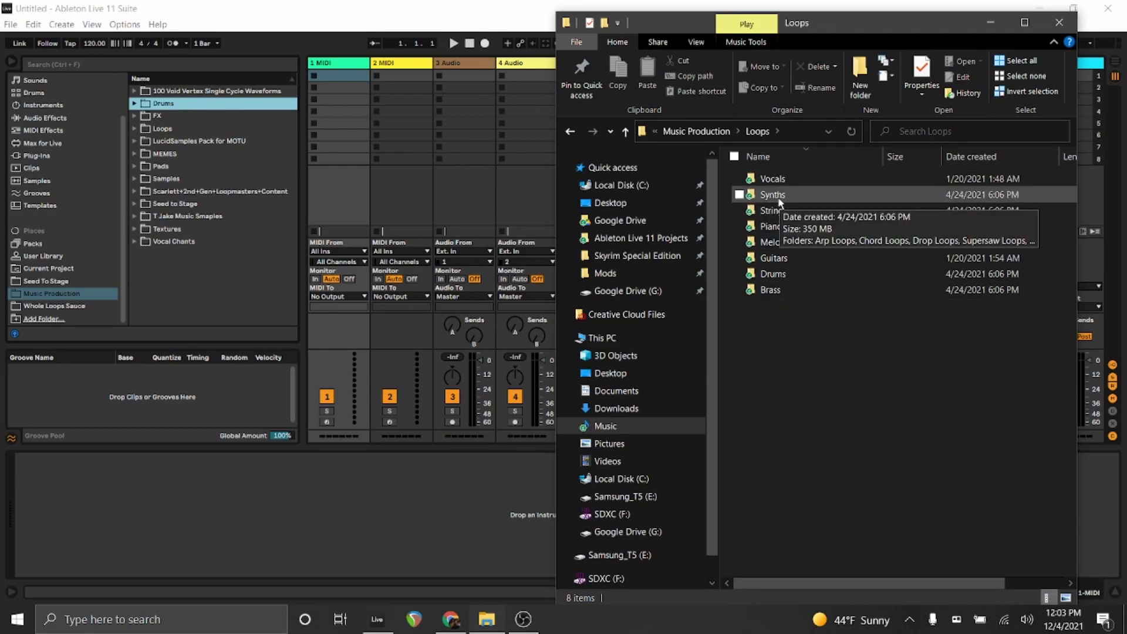
left_click(570, 130)
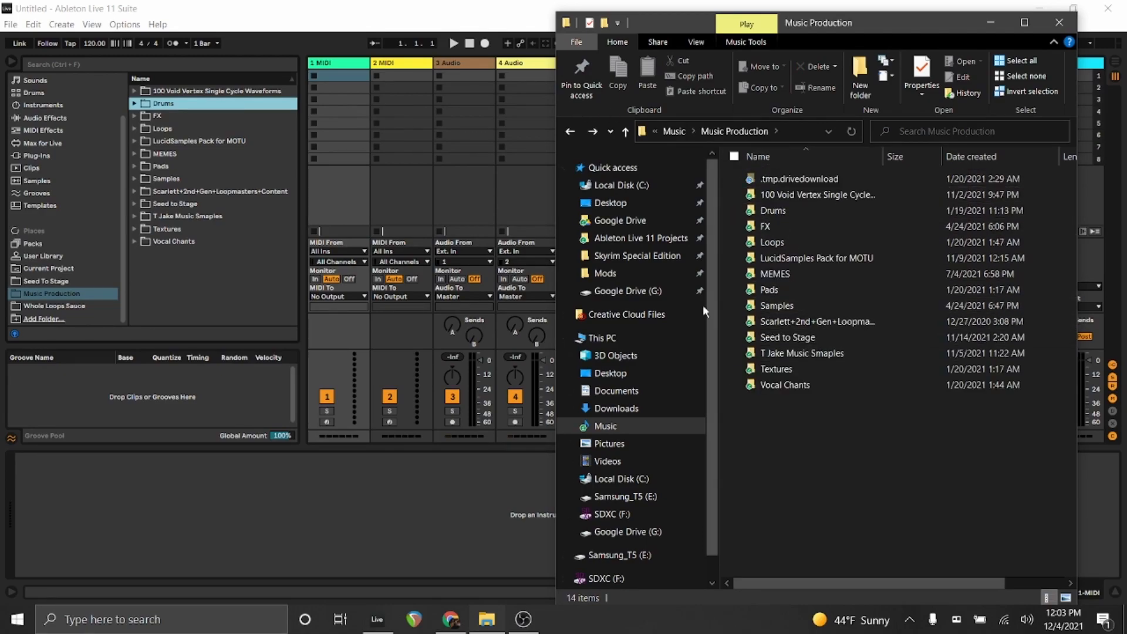
- Open the Downloads folder in a second File Explorer window and place it beside the Music Production window
right_click(613, 414)
left_click(448, 149)
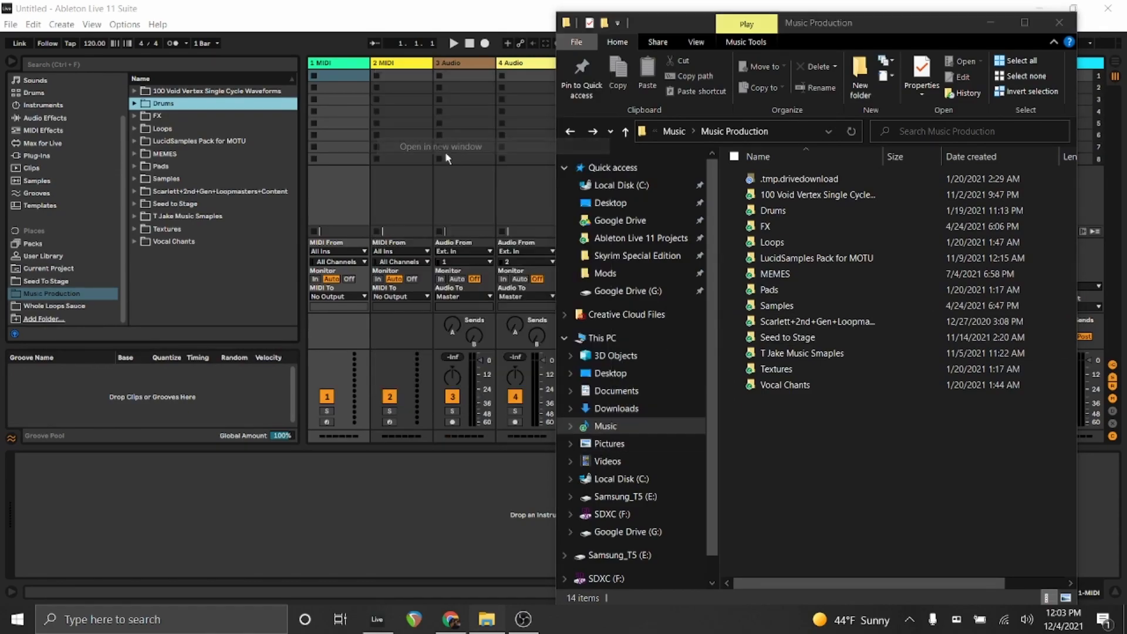
left_click_drag(729, 17, 189, 18)
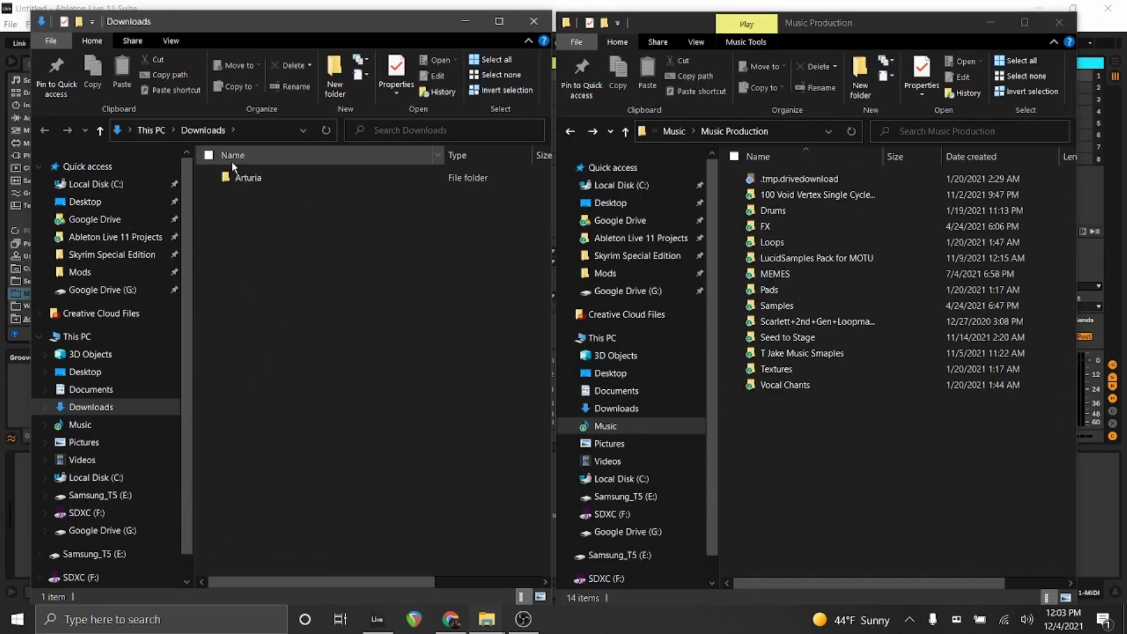
- In the Downloads window, browse to the 808's folder under Music Production > Drums and look through its samples
left_click(80, 424)
double_click(268, 206)
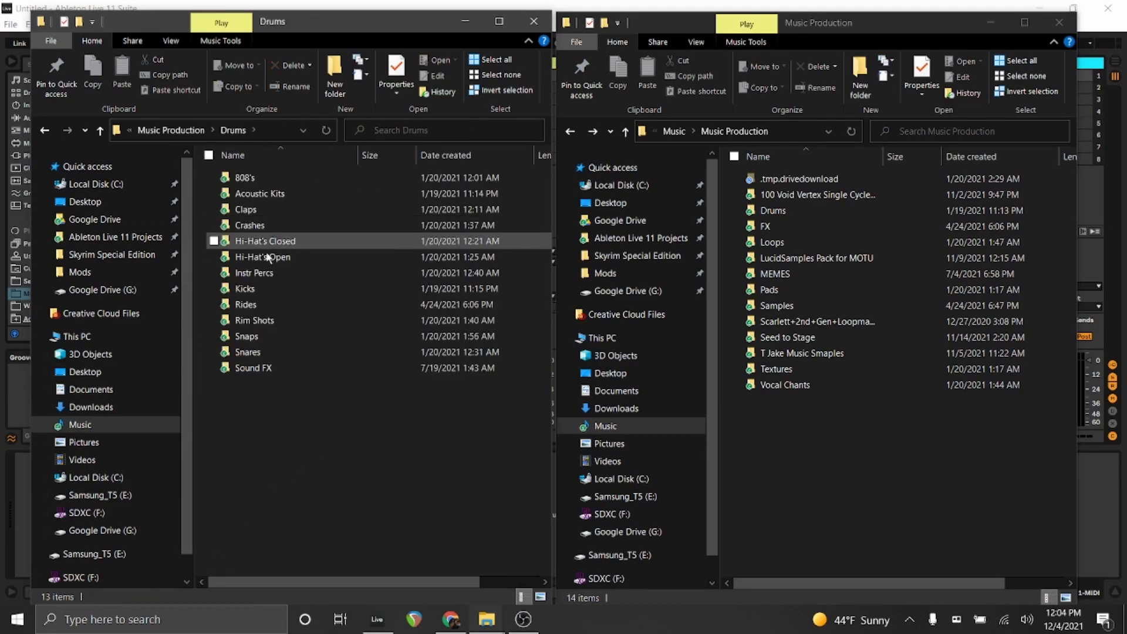
double_click(274, 182)
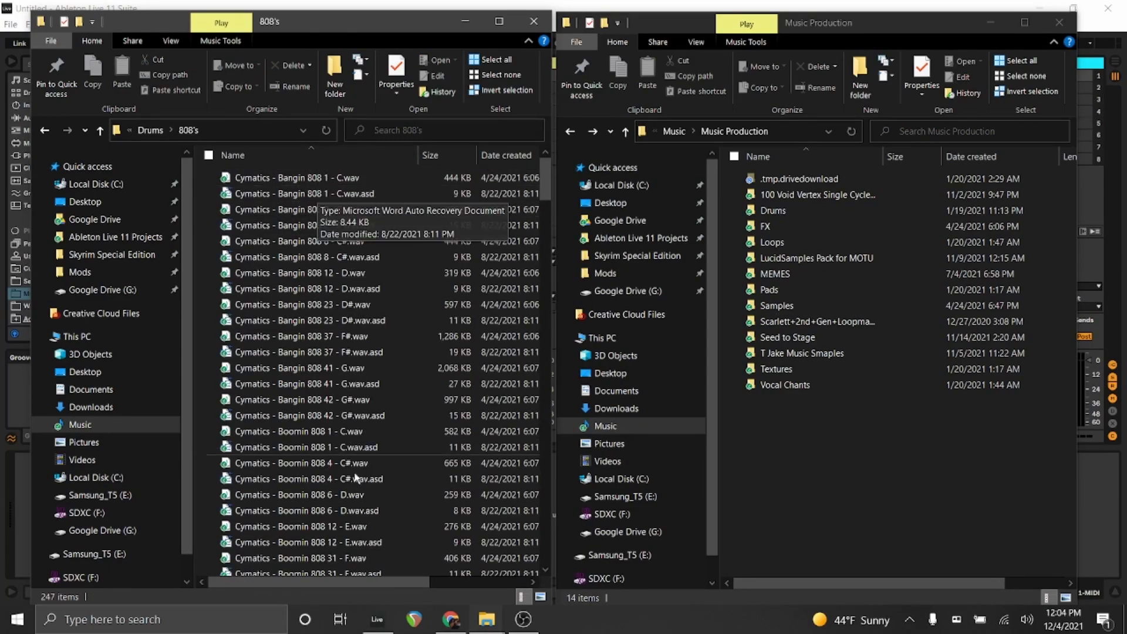
scroll(335, 432, "down", 20)
scroll(328, 426, "up", 20)
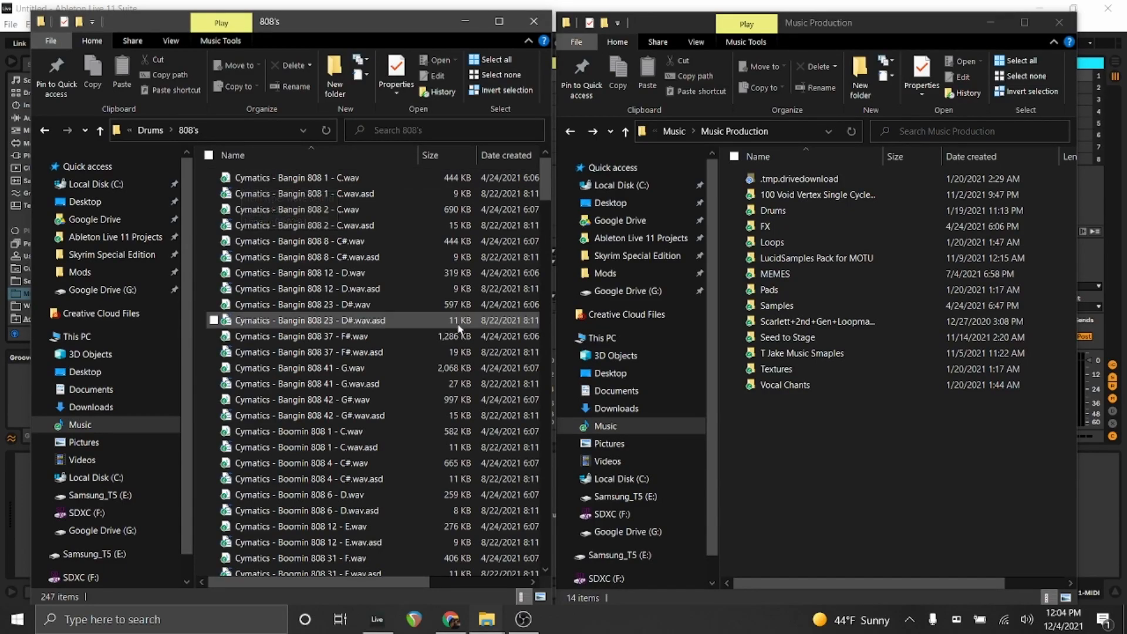
- In the Music Production window, open the 808's folder under Drums and look through its files
double_click(771, 213)
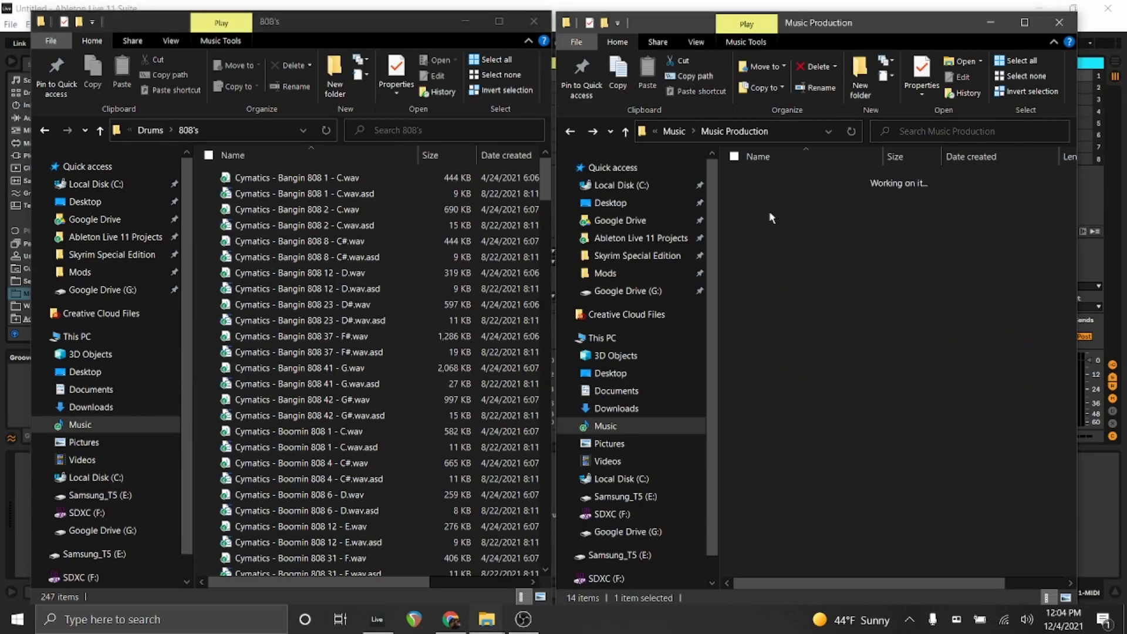
double_click(781, 177)
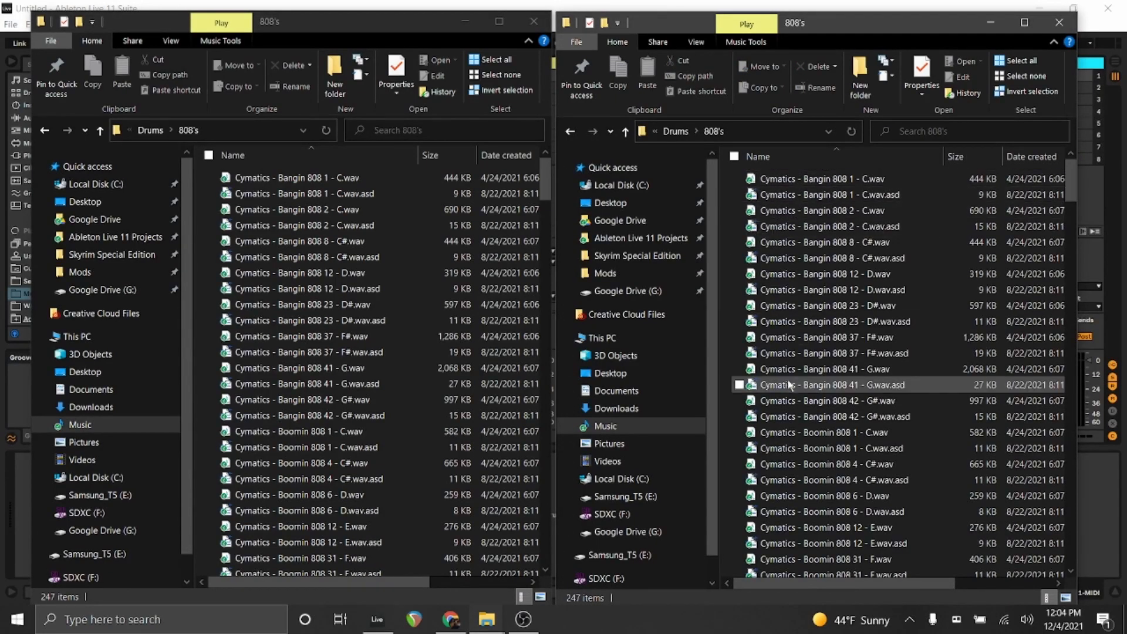
scroll(798, 320, "down", 20)
scroll(807, 351, "up", 20)
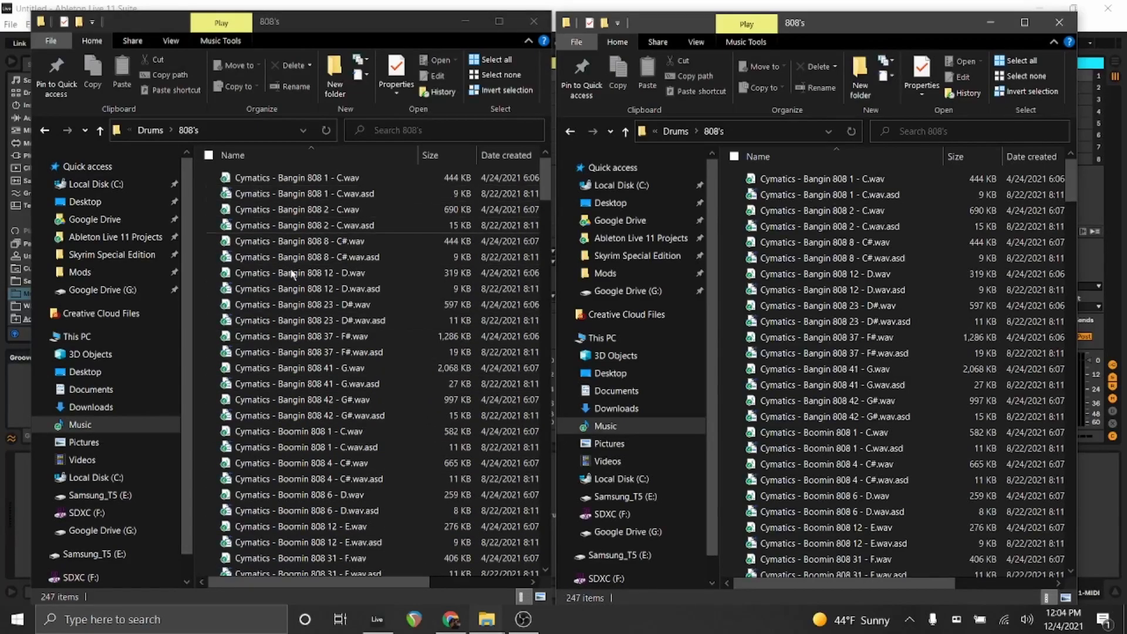
- Select the files from Cymatics - Bangin 808 1 - C.wav through Cymatics - Bangin 808 37 - F#.wav.asd and try moving them
left_click(282, 177)
left_click(294, 351, "shift")
left_click_drag(339, 285, 421, 345)
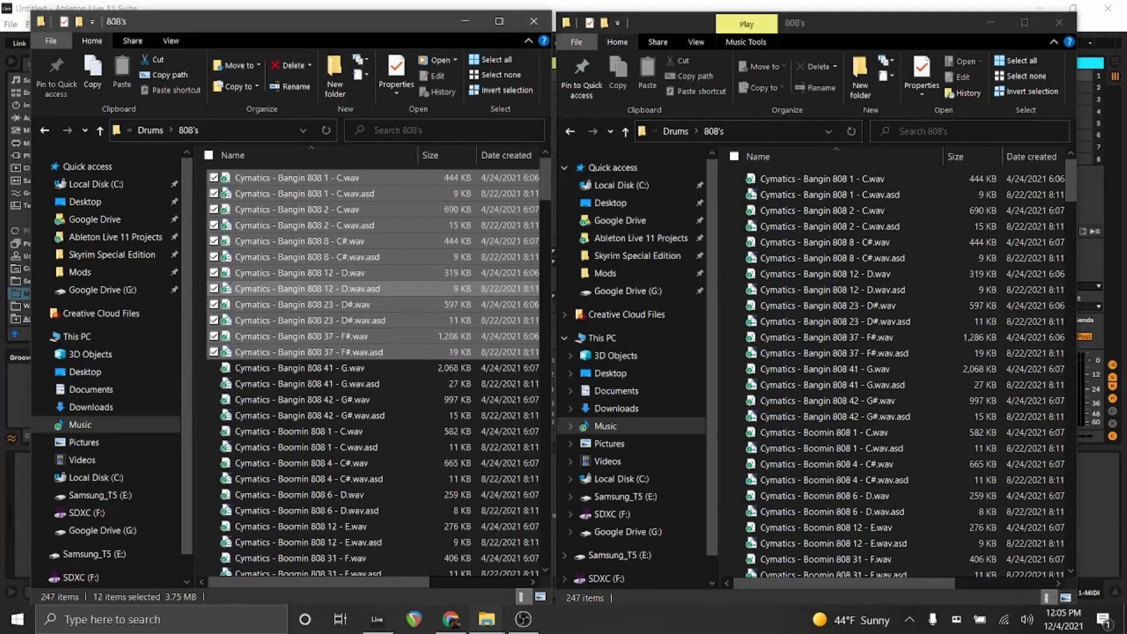
- Switch back to Ableton Live and add the Music Production folder from Music to the browser's Places
left_click(979, 11)
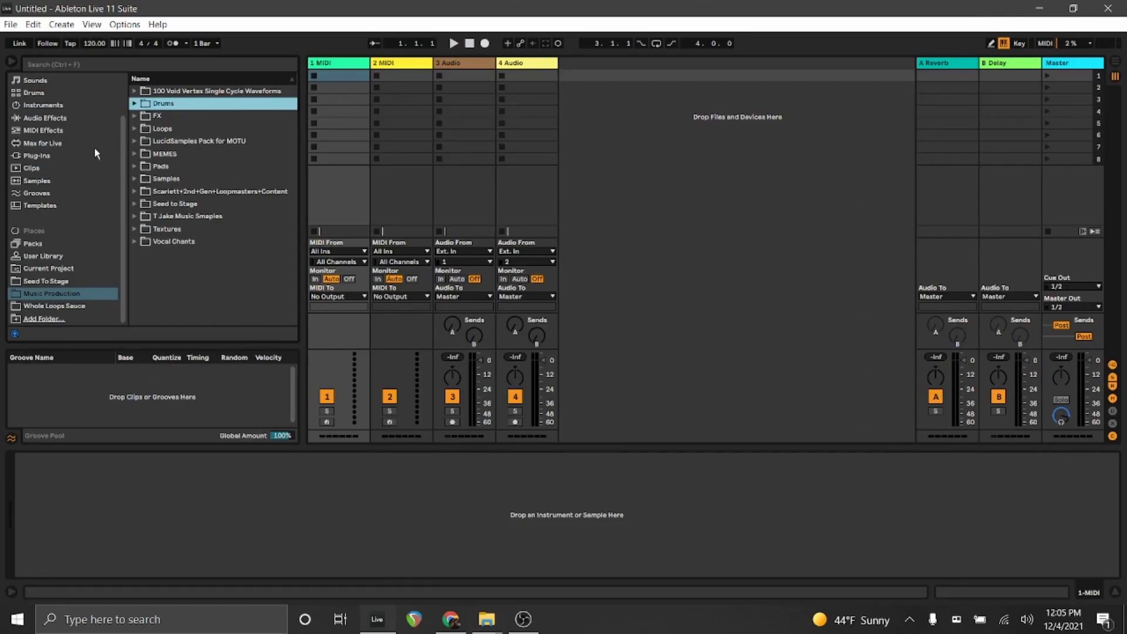
left_click(44, 319)
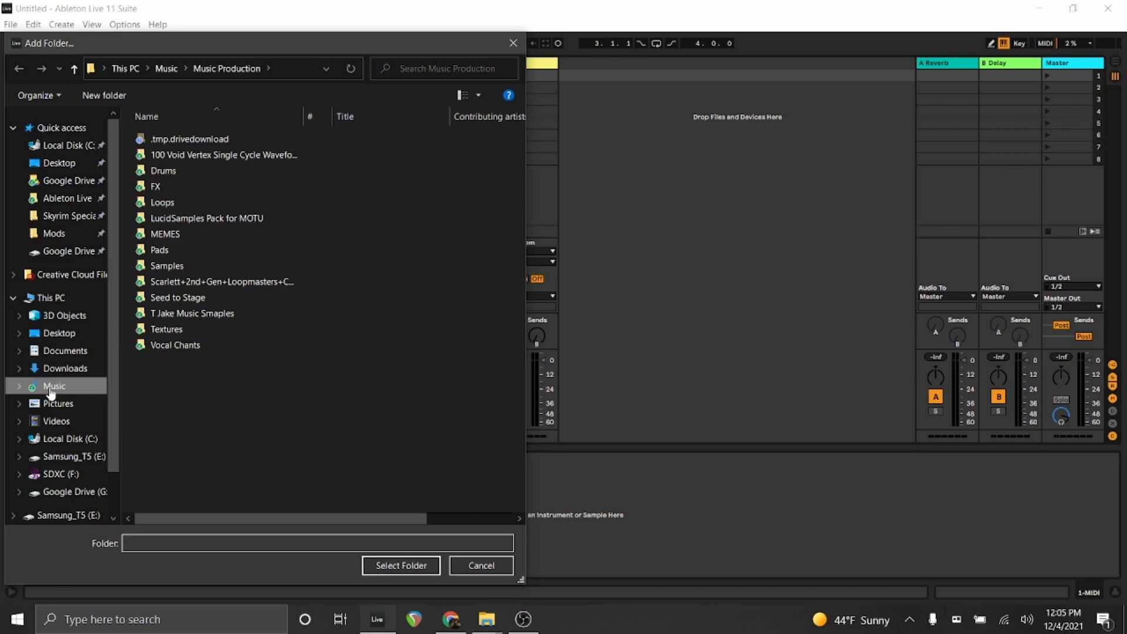
left_click(51, 388)
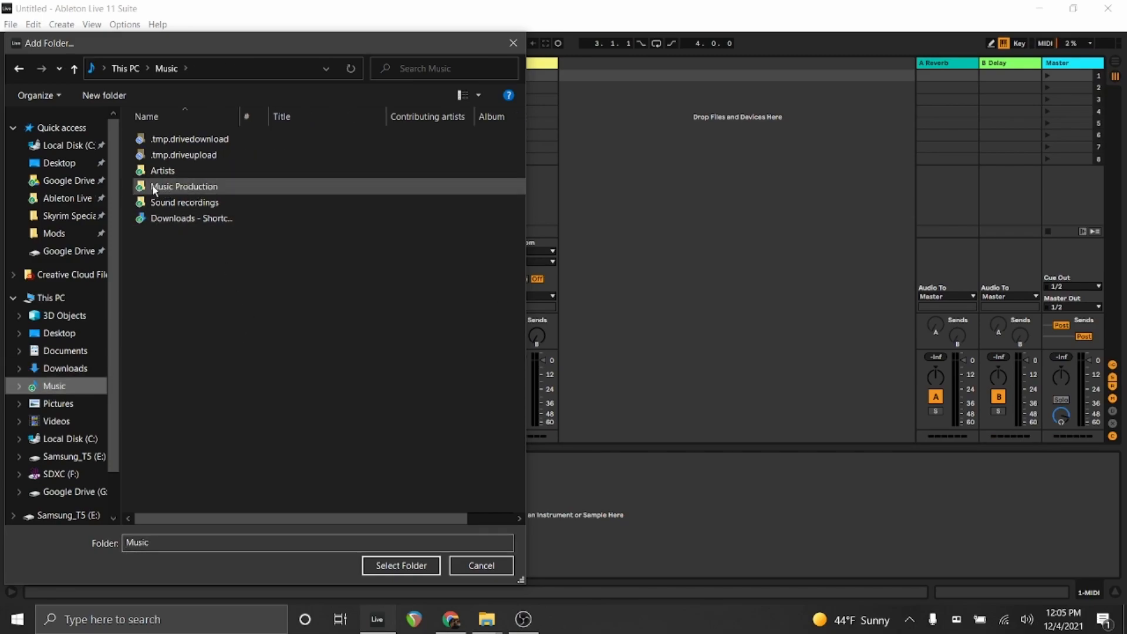
left_click(221, 189)
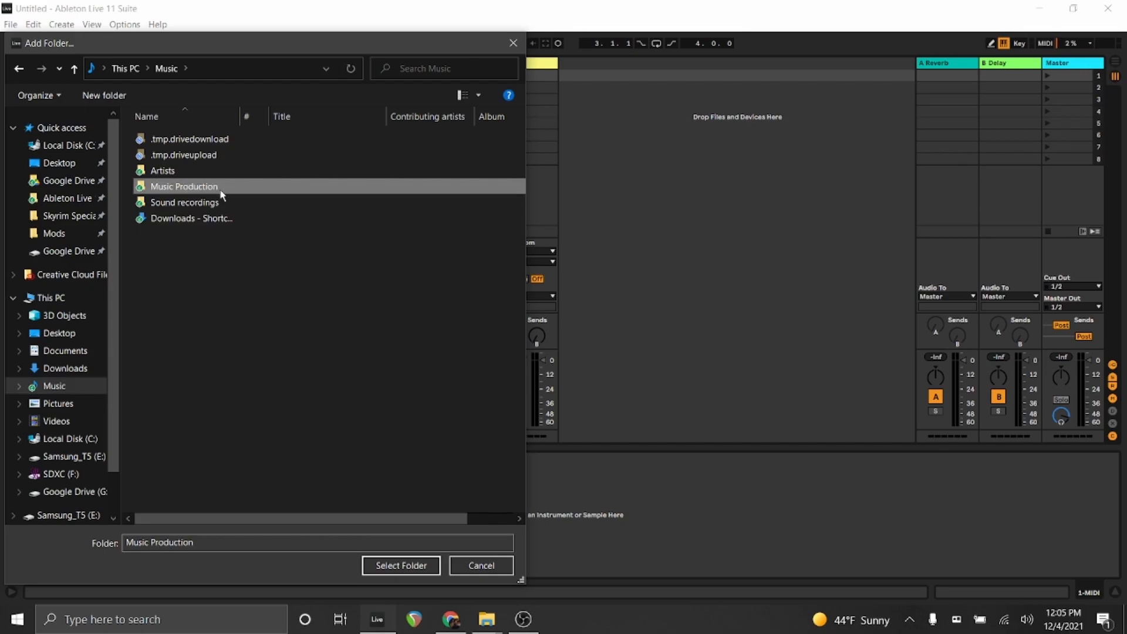
left_click(403, 566)
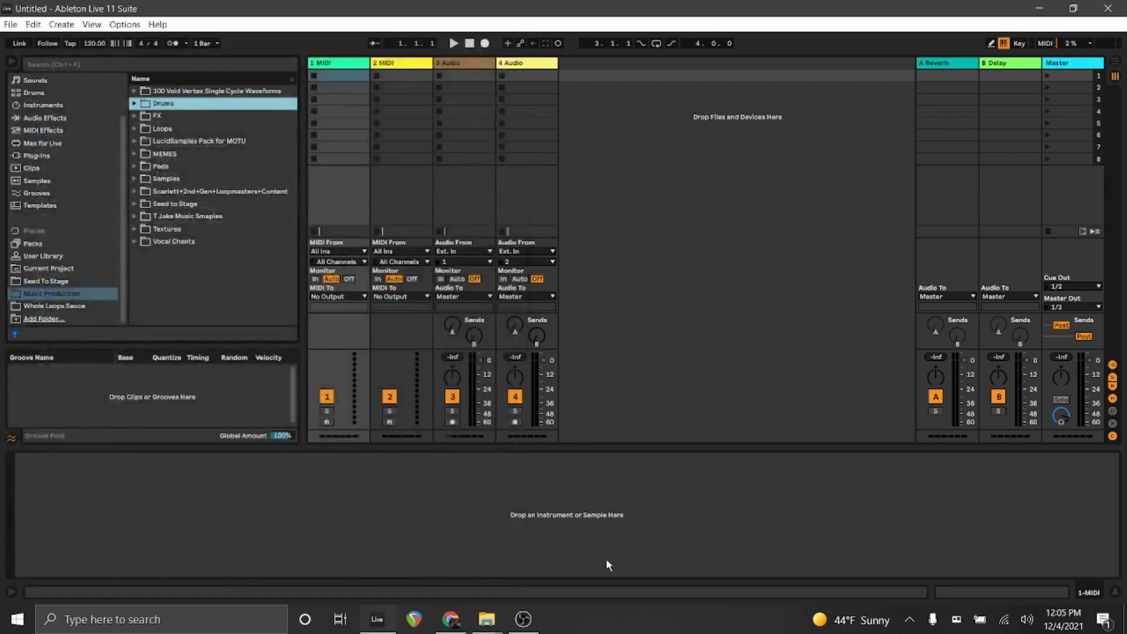
- Show the Music Production place, expand its Drums and Kicks folders, and look through the kick samples
left_click(47, 293)
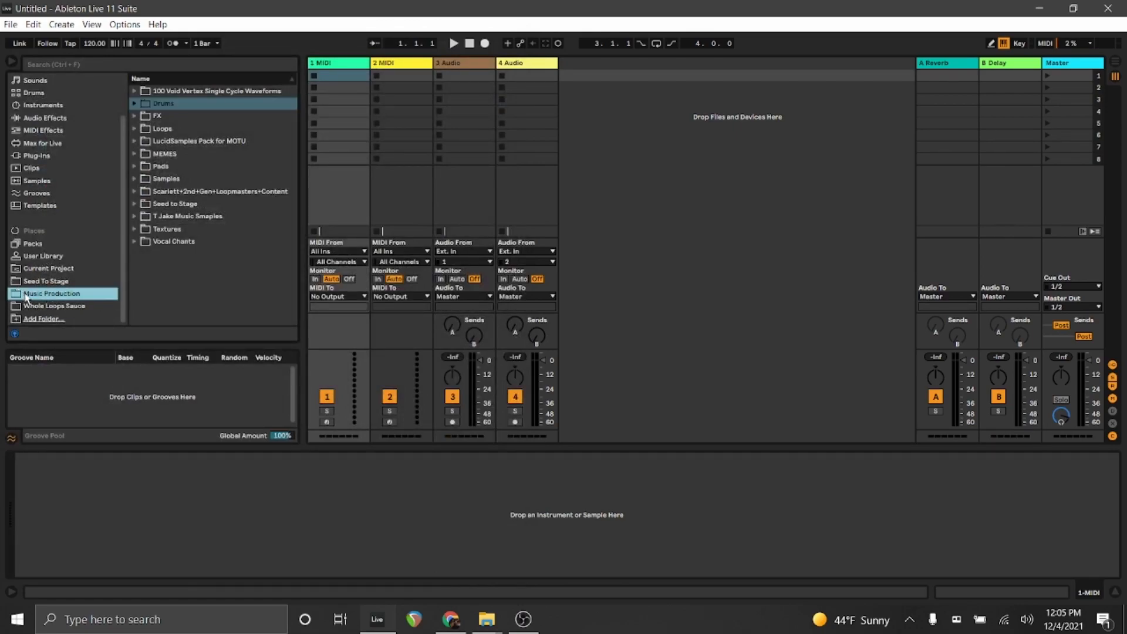
left_click(133, 104)
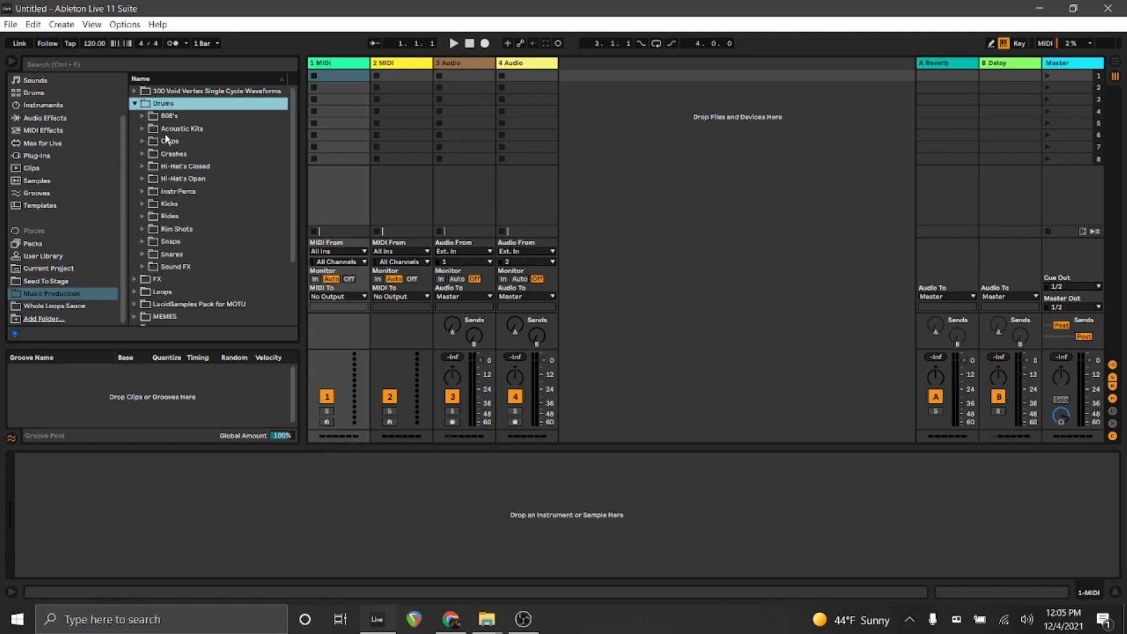
left_click(146, 204)
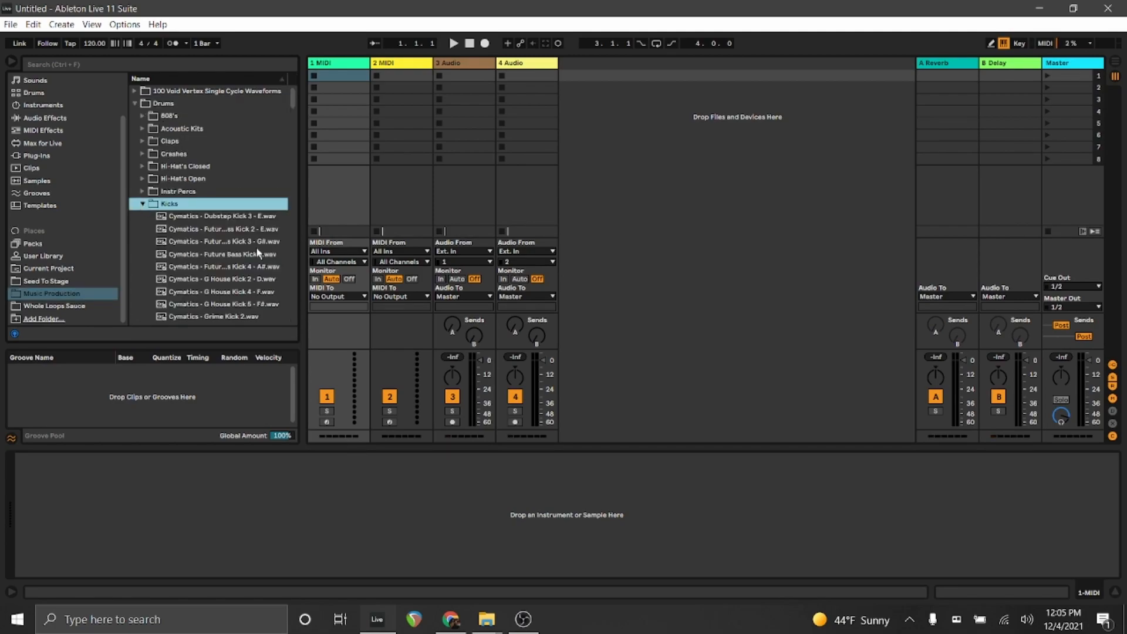
scroll(199, 199, "down", 7)
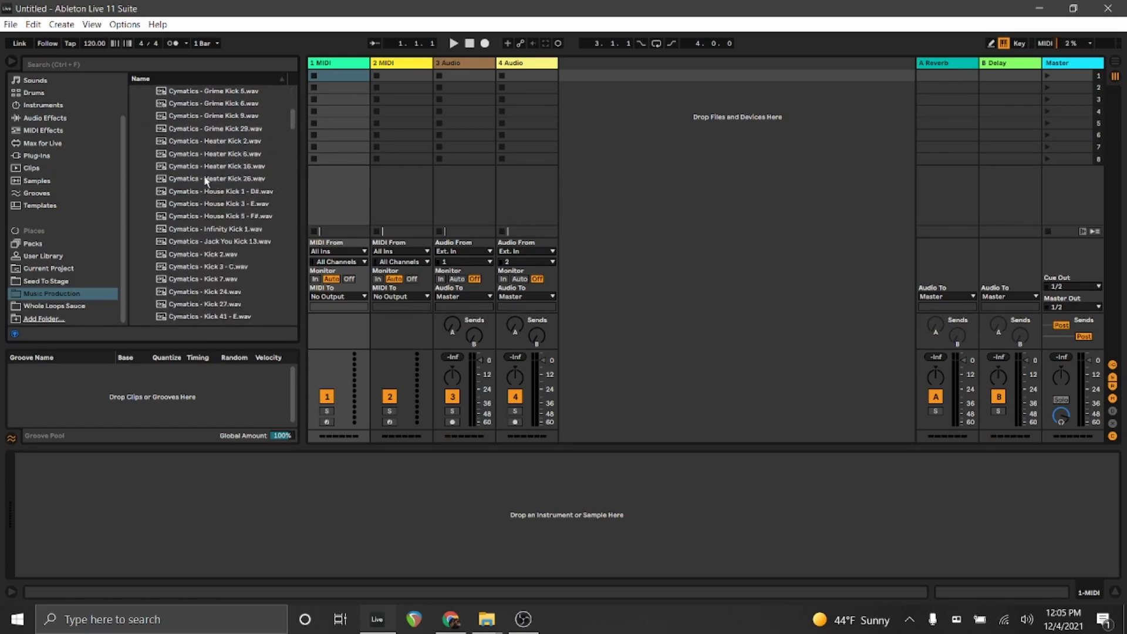
left_click_drag(292, 127, 284, 181)
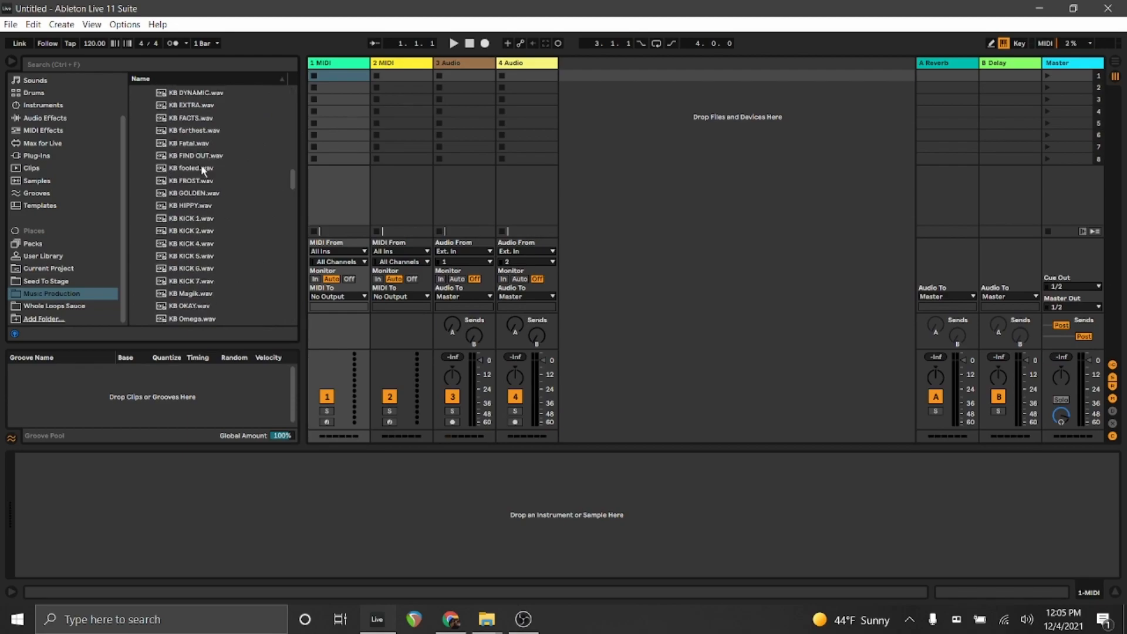
scroll(293, 167, "up", 10)
scroll(208, 213, "up", 5)
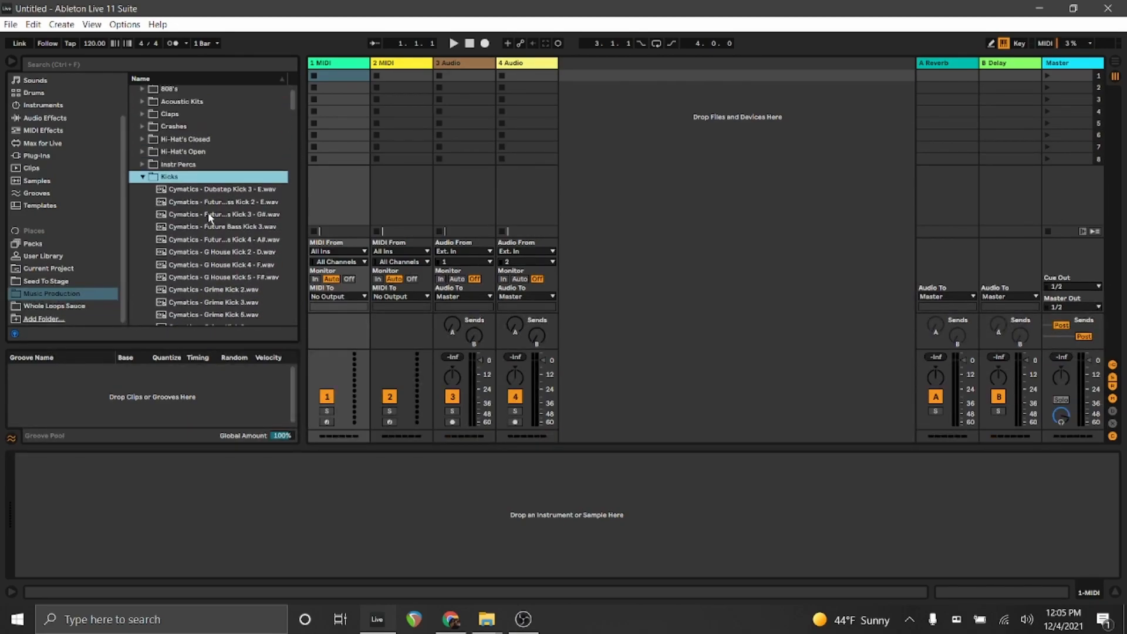
- Collapse the Kicks and Drums folders in the browser
left_click(209, 176)
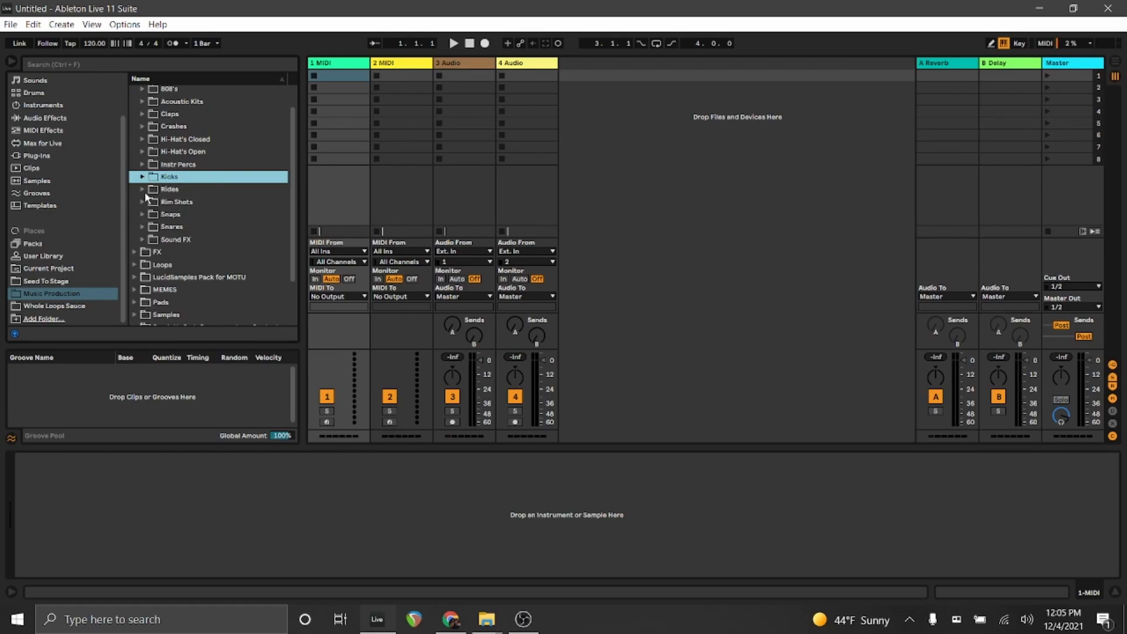
scroll(148, 198, "up", 1)
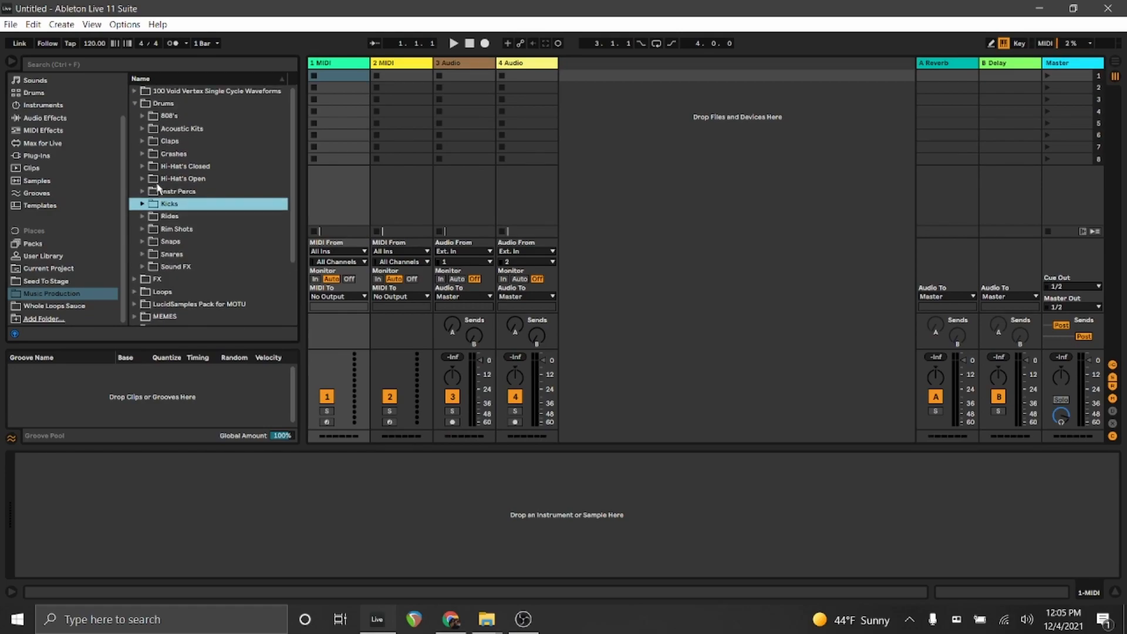
left_click(134, 104)
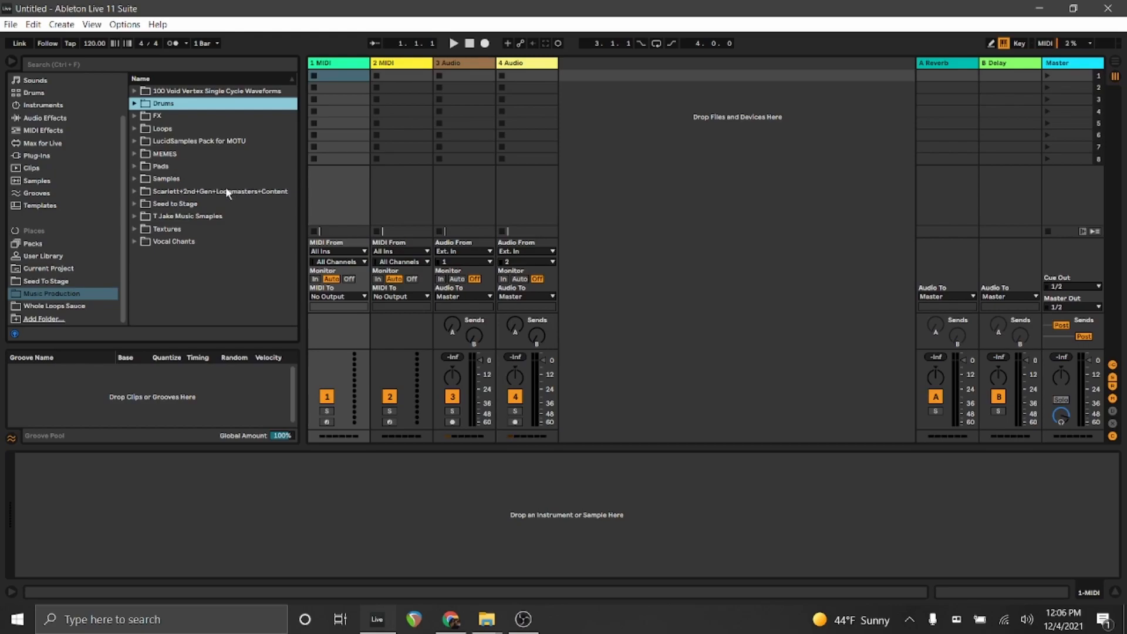